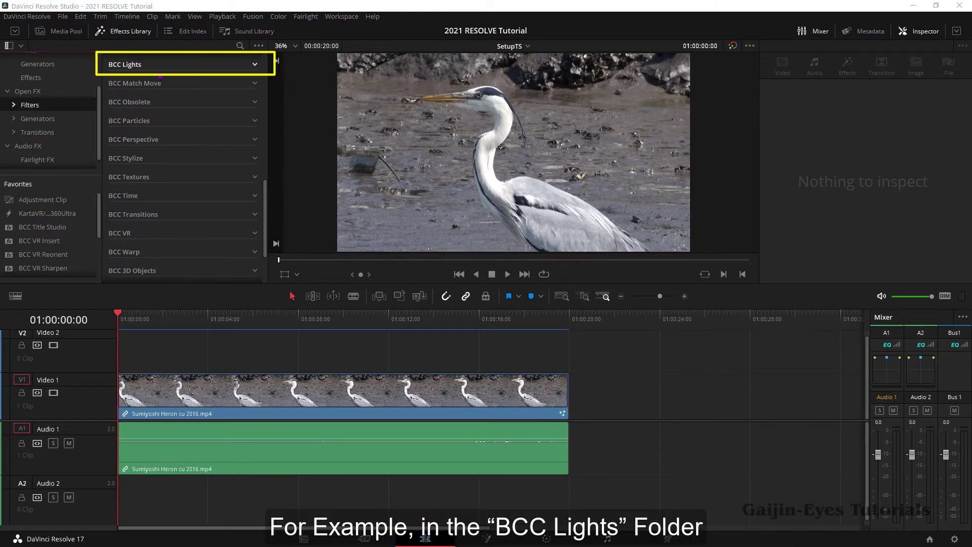
- Apply the BCC Rays Puffy filter from BCC Lights to the heron clip on Video 1 and examine its Open FX parameters
left_click(256, 66)
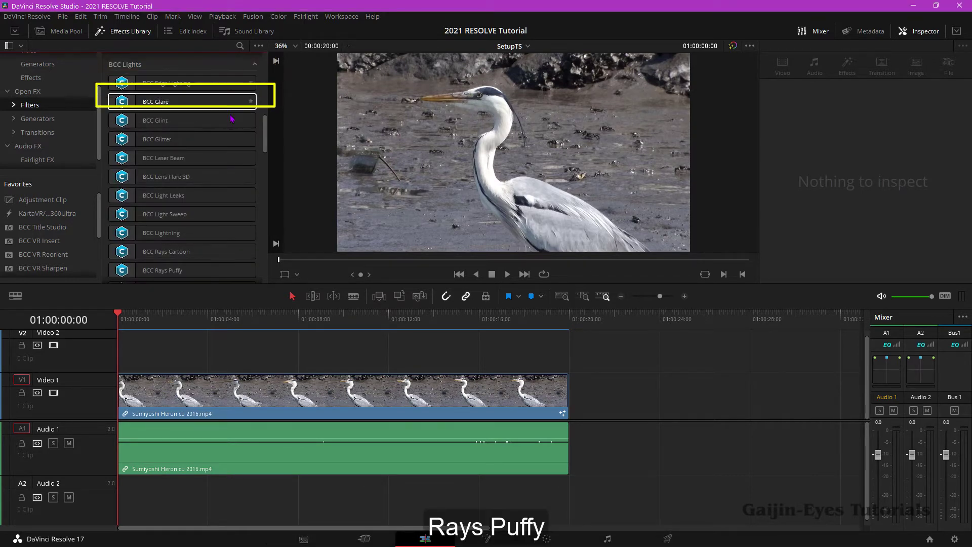
left_click_drag(174, 273, 220, 397)
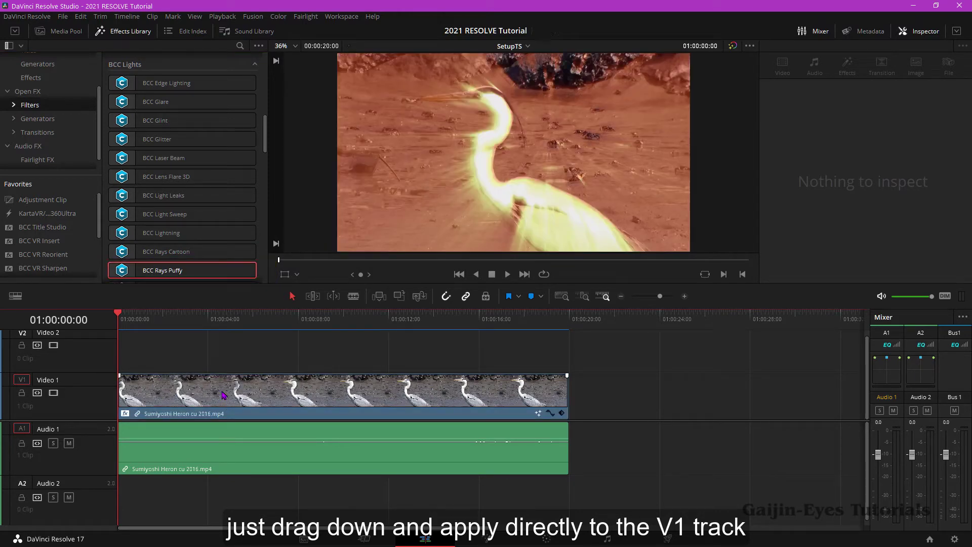
left_click(490, 390)
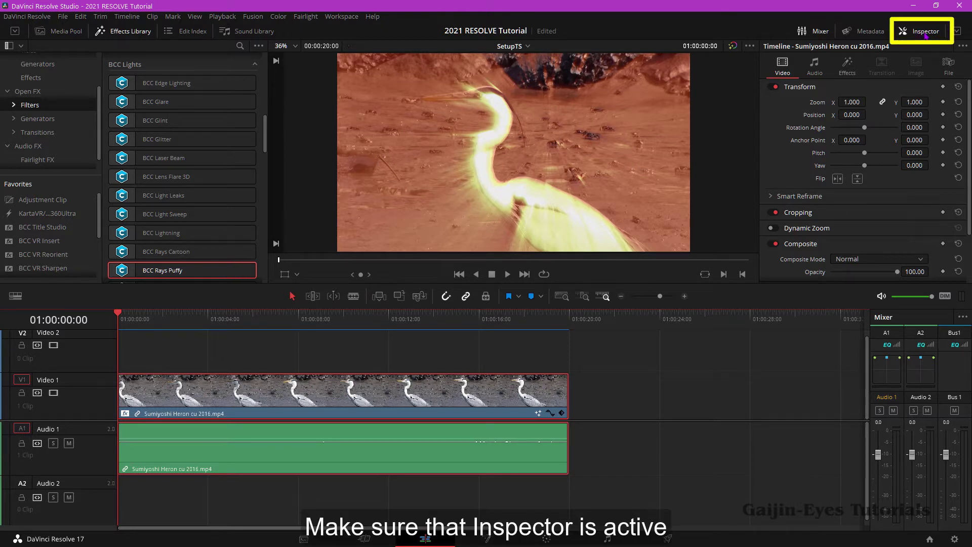
left_click(850, 66)
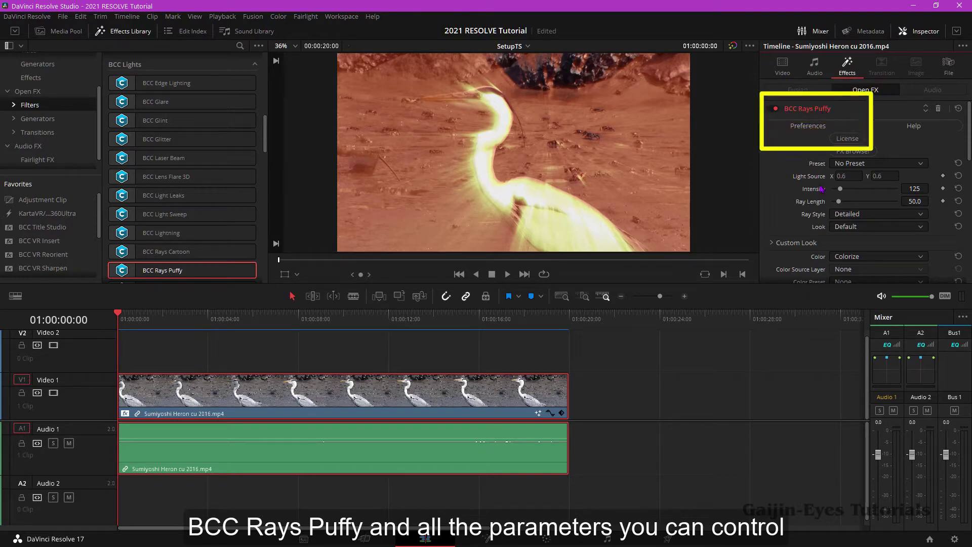
scroll(822, 152, "down", 6)
scroll(821, 190, "down", 5)
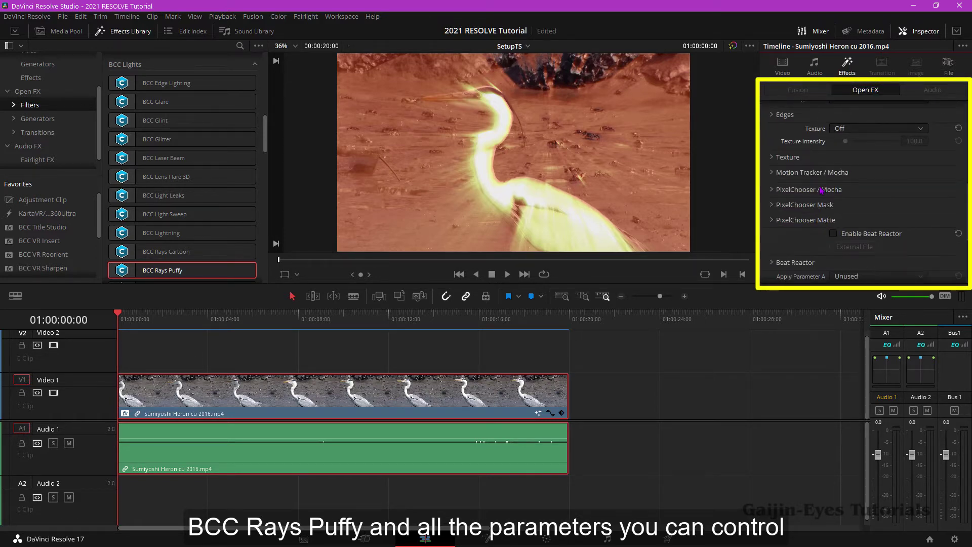
scroll(822, 190, "up", 5)
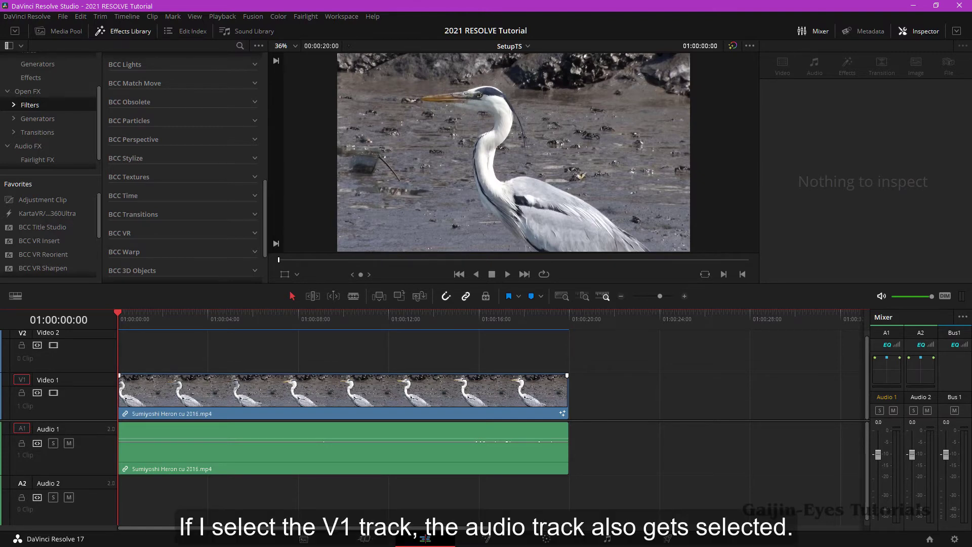
- Duplicate only the video part of the linked heron clip from Video 1 onto Video 2, leaving its audio out
left_click(435, 398)
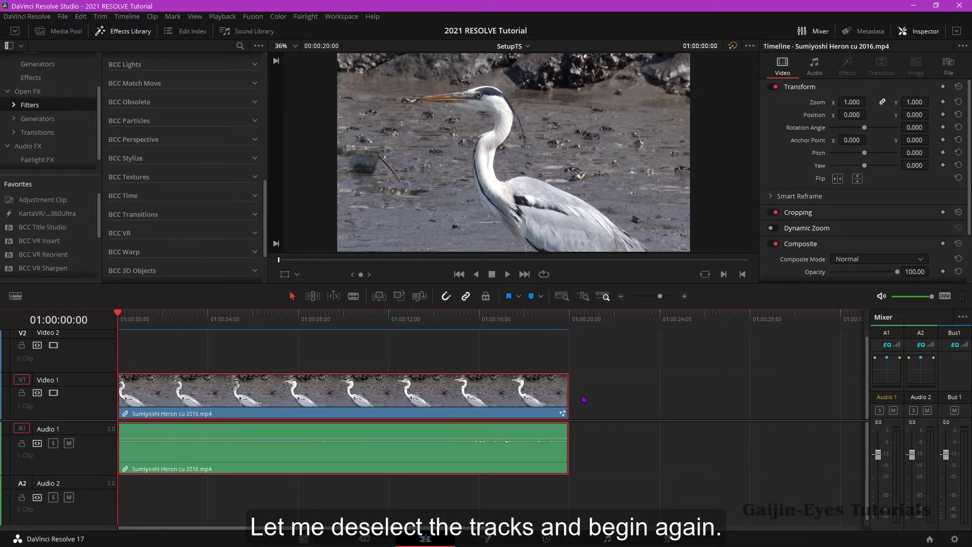
left_click(640, 394)
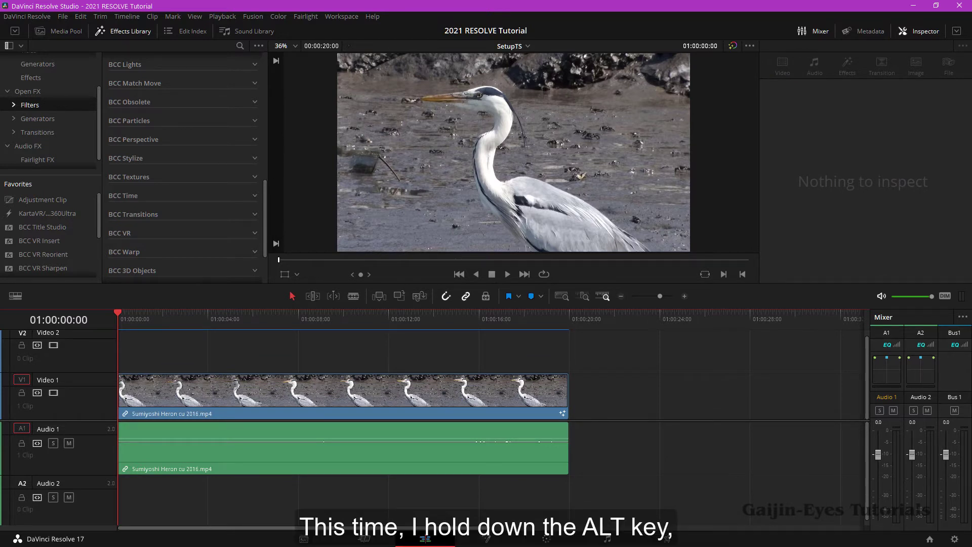
key("alt")
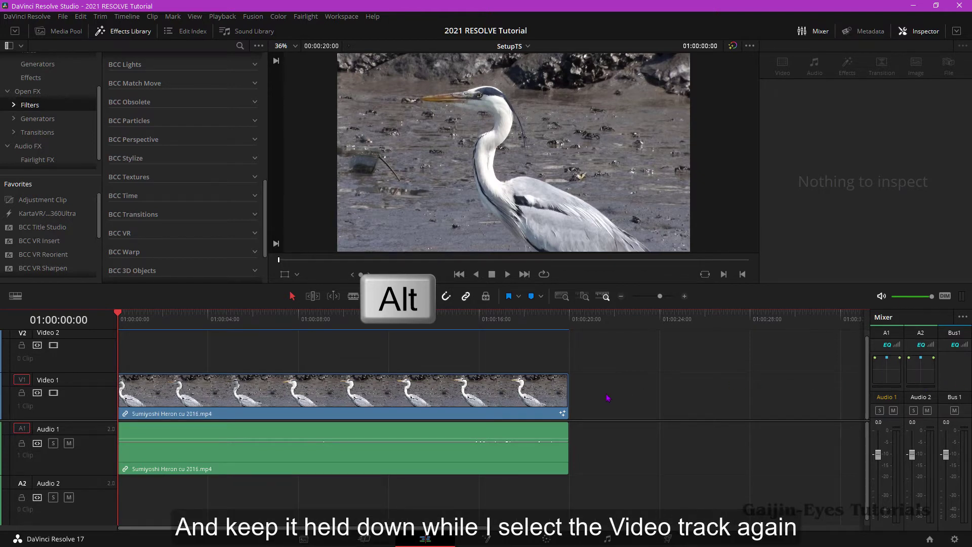
left_click(381, 394, "alt")
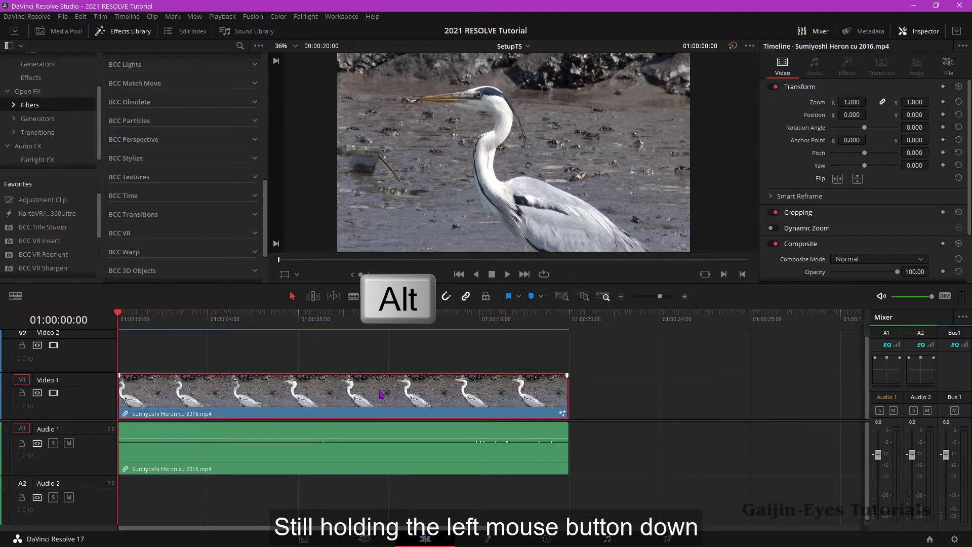
left_click_drag(381, 395, 382, 369)
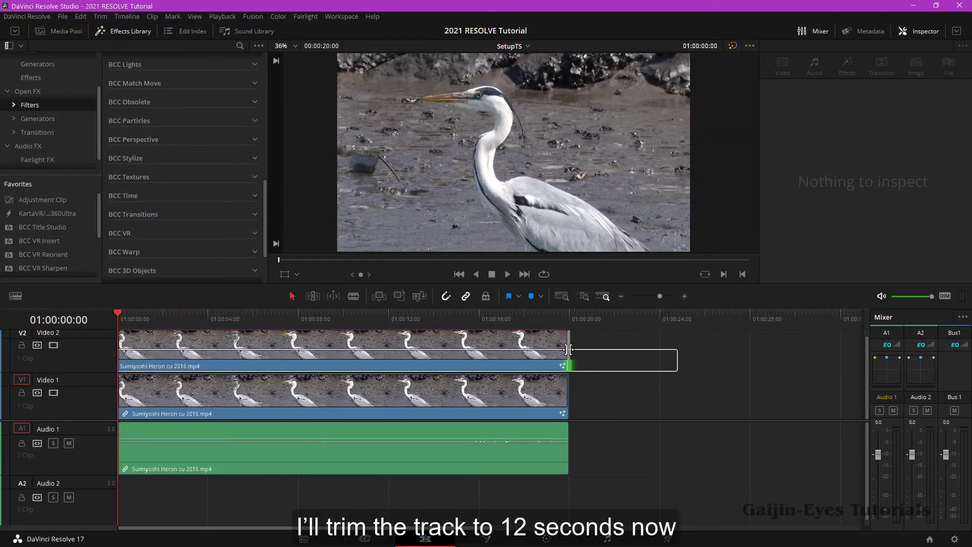
- Trim the end of the heron copy on Video 2 to 12 seconds and move it to start at about 01:00:04:15
left_click_drag(568, 349, 387, 355)
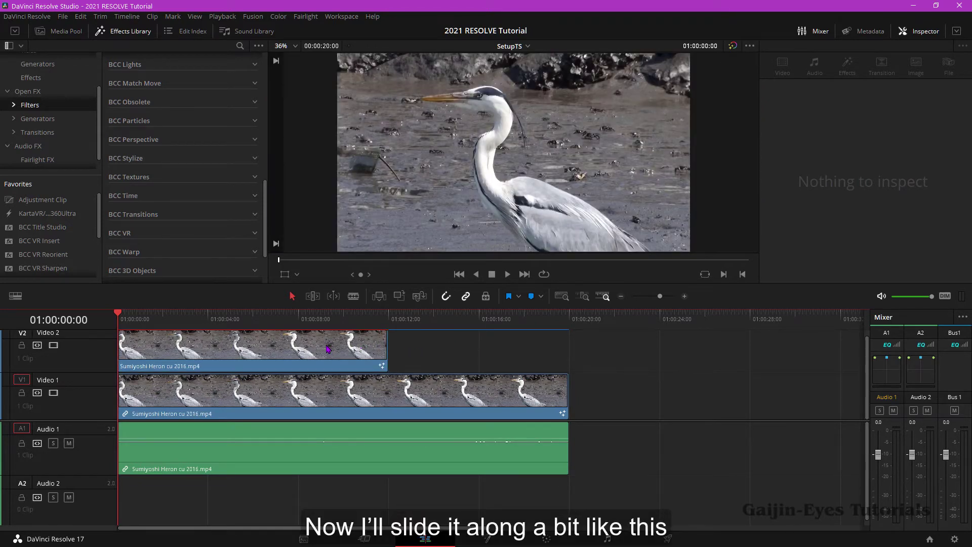
left_click_drag(326, 350, 432, 352)
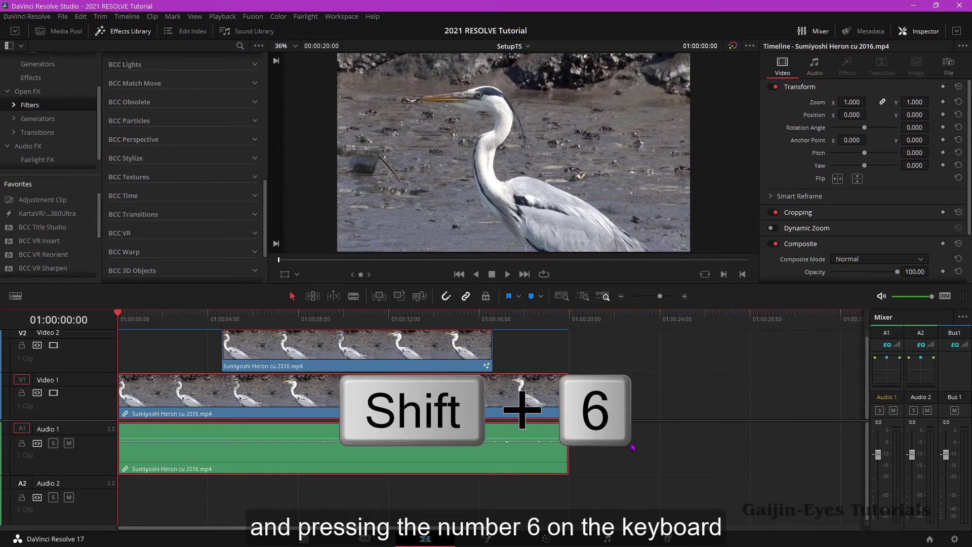
- Switch to the Color page, select the Video 2 clip and show the Open FX library
key("shift+6")
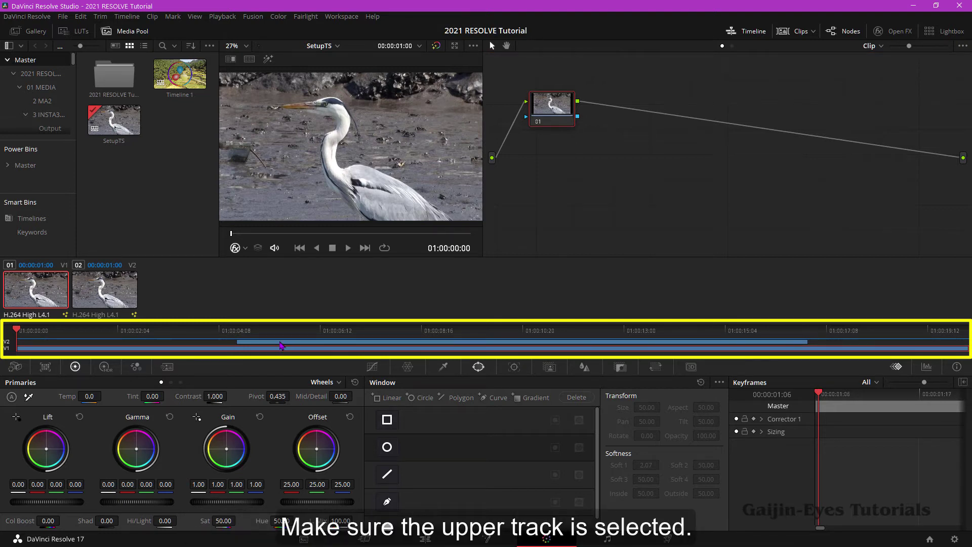
left_click(281, 343)
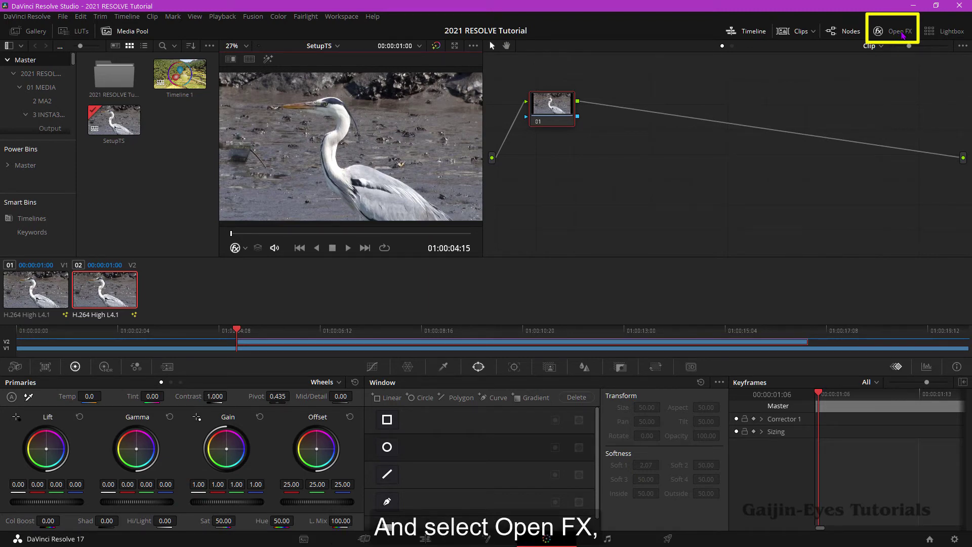
left_click(904, 35)
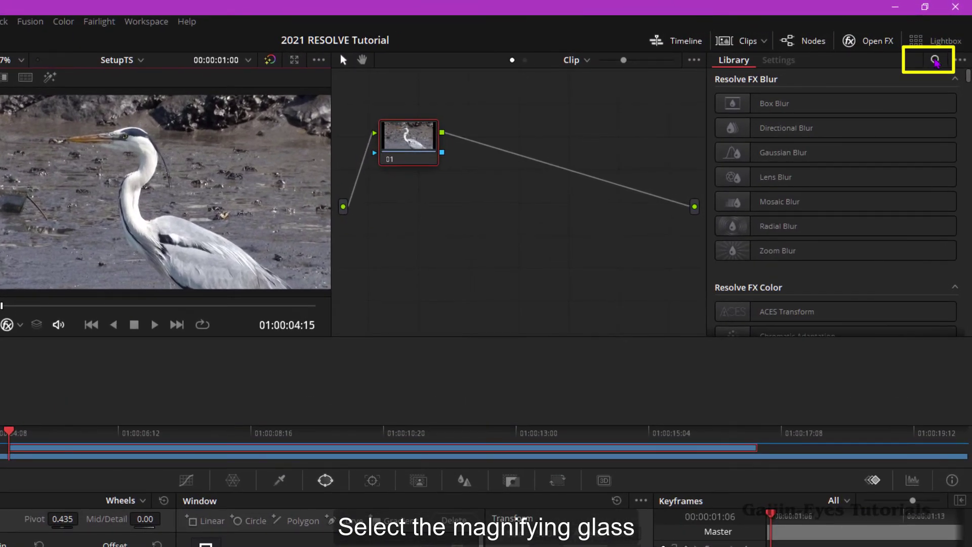
- Search the effects library for "BCC Tit" and apply BCC Title Studio to node 01
left_click(937, 60)
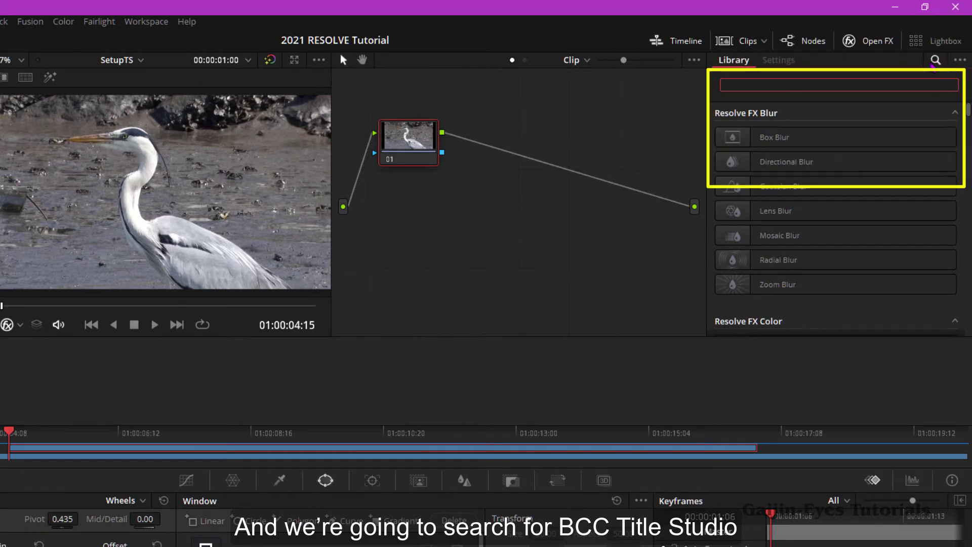
type("B")
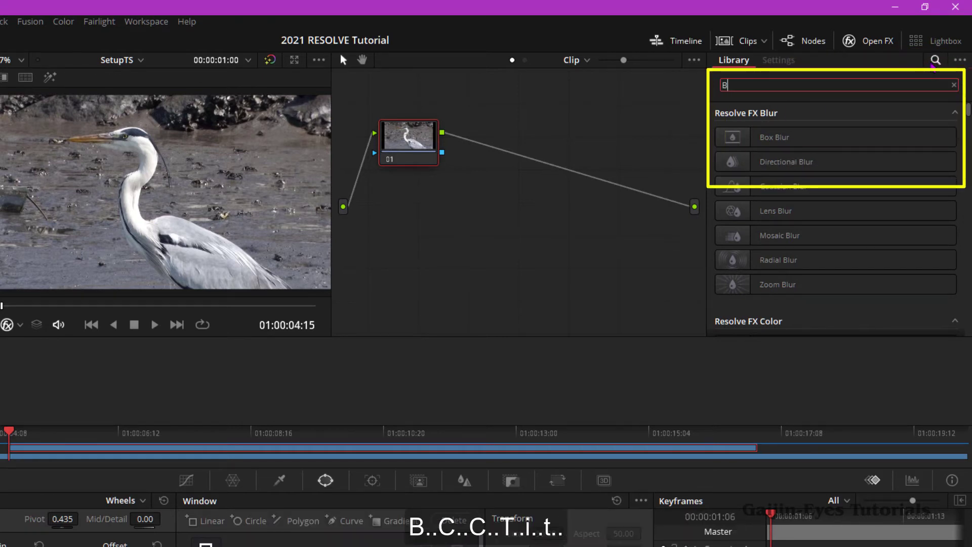
type("CC")
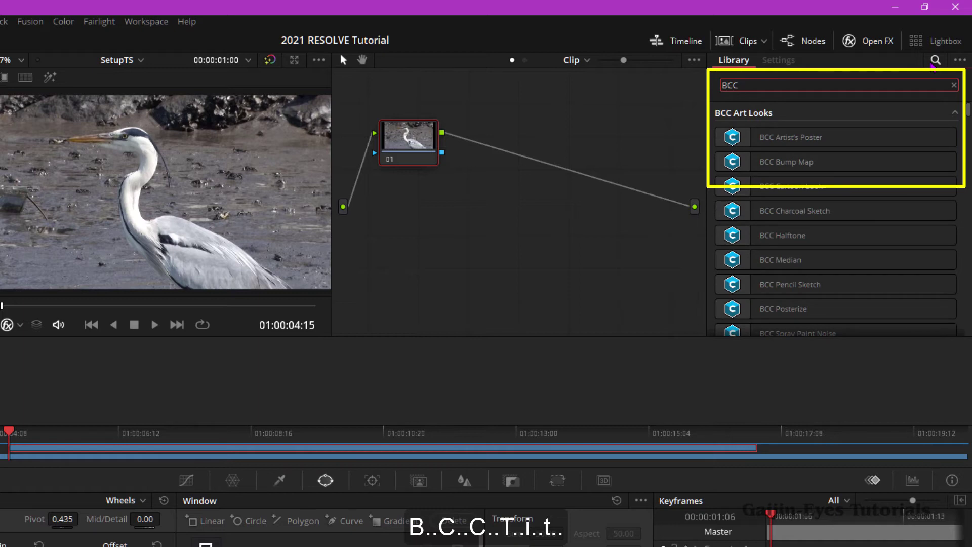
type(" Tit")
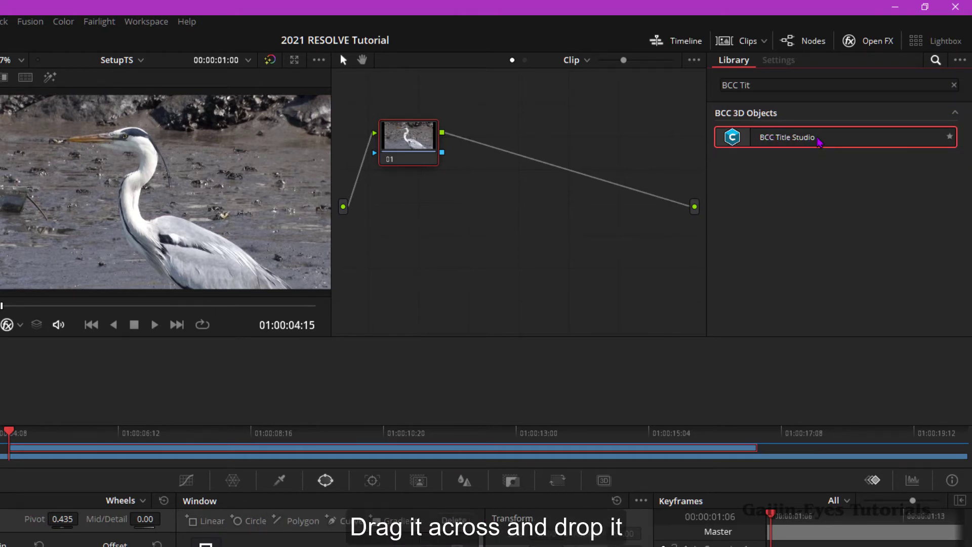
left_click_drag(818, 143, 405, 146)
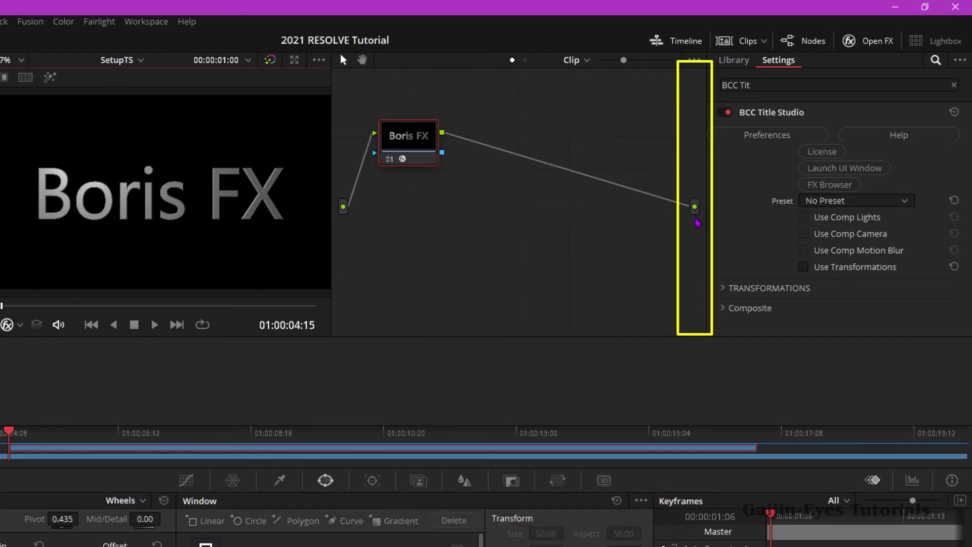
- Add an alpha output to the node graph and connect node 01's alpha output to it
right_click(696, 233)
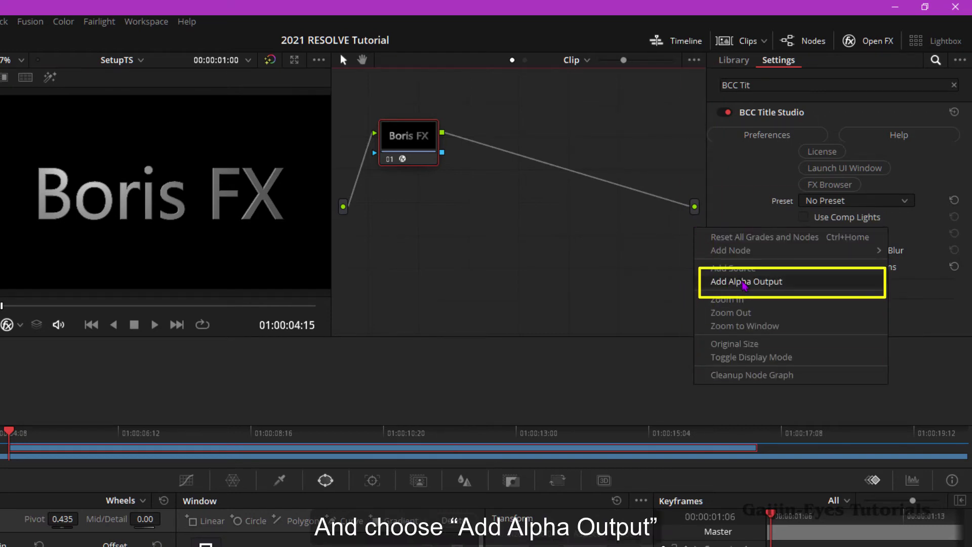
left_click(744, 282)
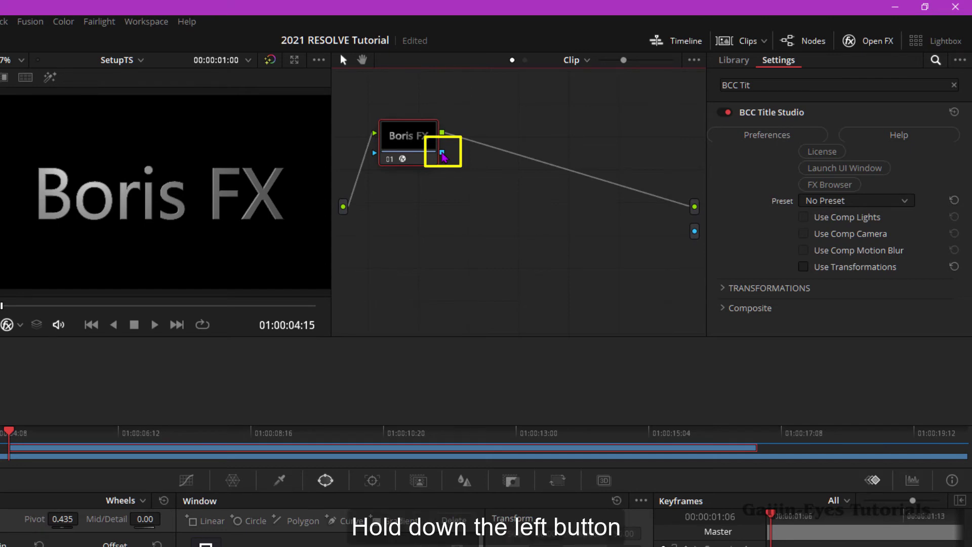
left_click_drag(444, 158, 696, 234)
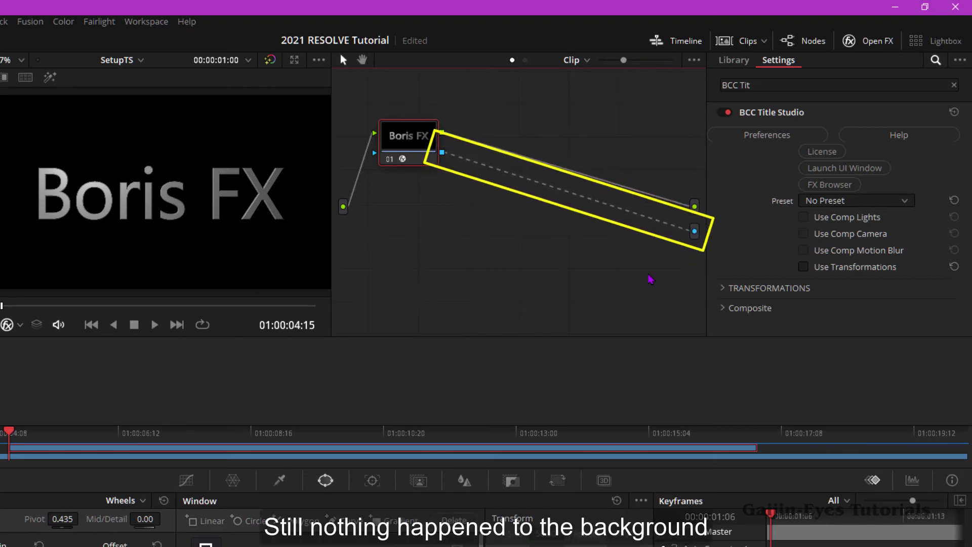
- Enable Use OFX Alpha on node 01 and launch the BCC Title Studio UI window
right_click(406, 139)
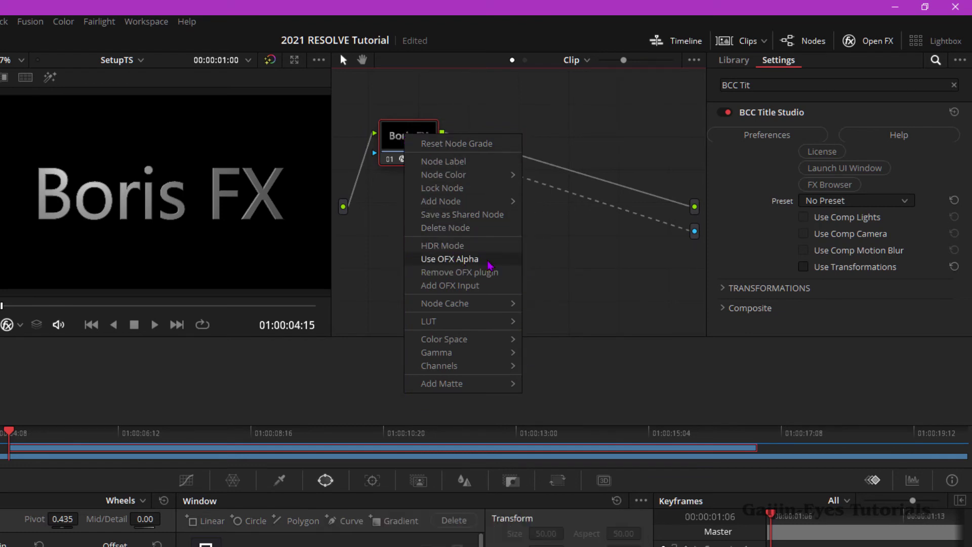
left_click(490, 264)
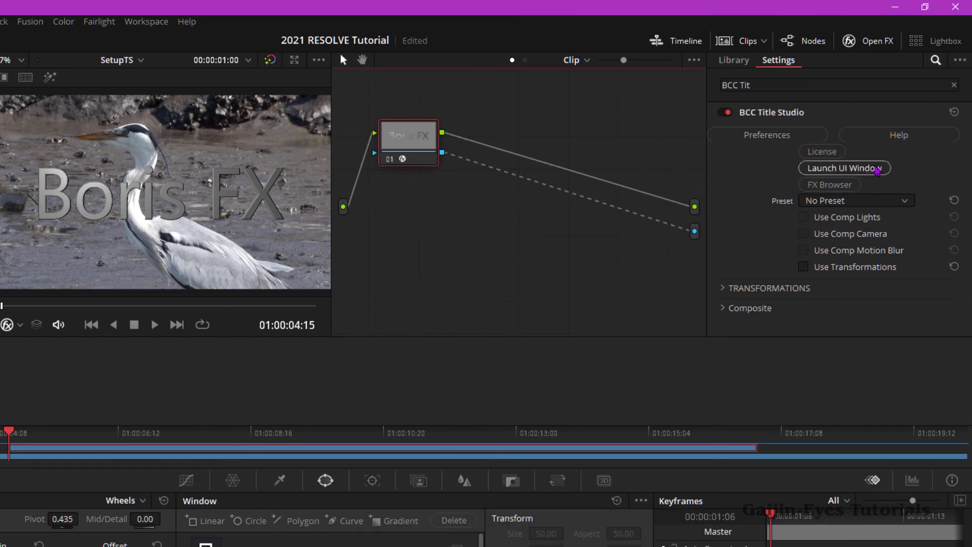
left_click(878, 169)
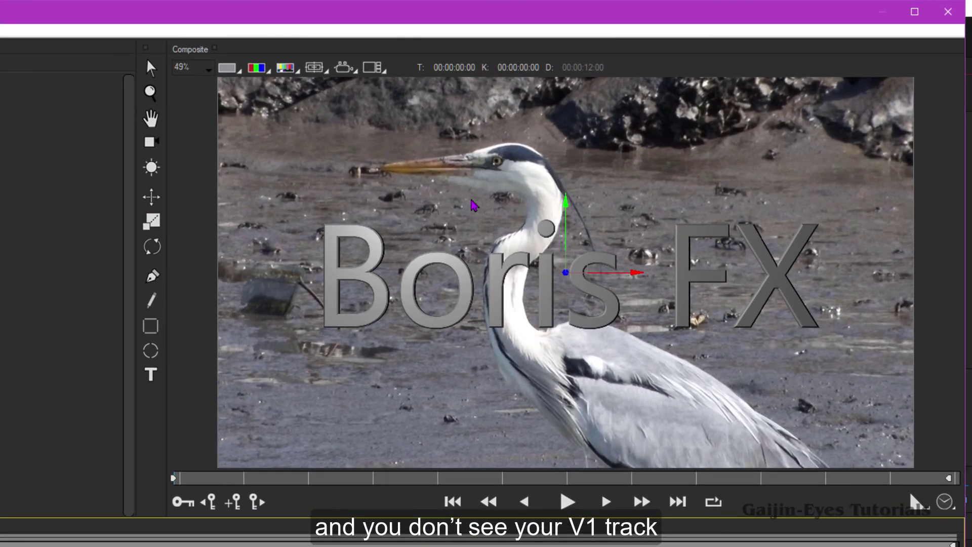
left_click(464, 204)
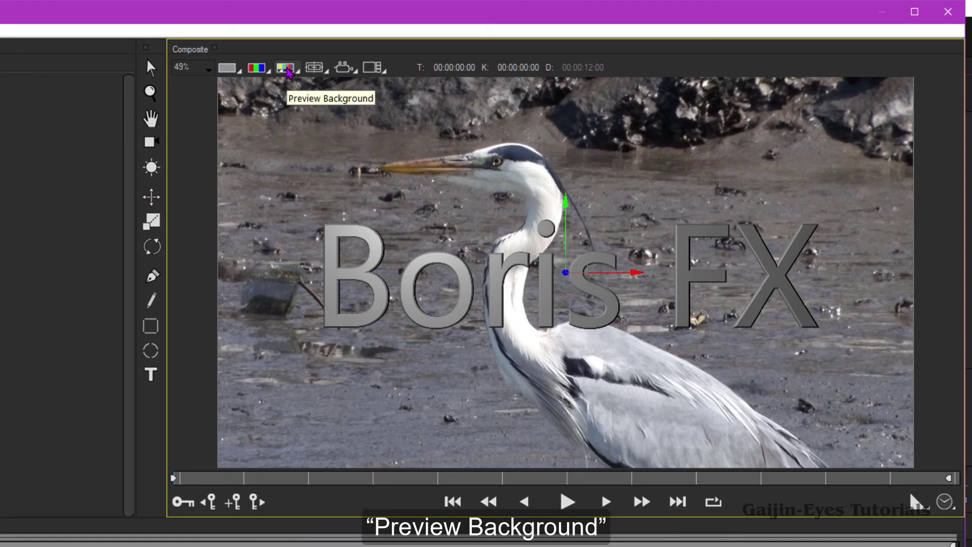
- Switch the preview background through Composite over Color and Composite over Checkerboard, ending on Composite over Background
left_click(293, 73)
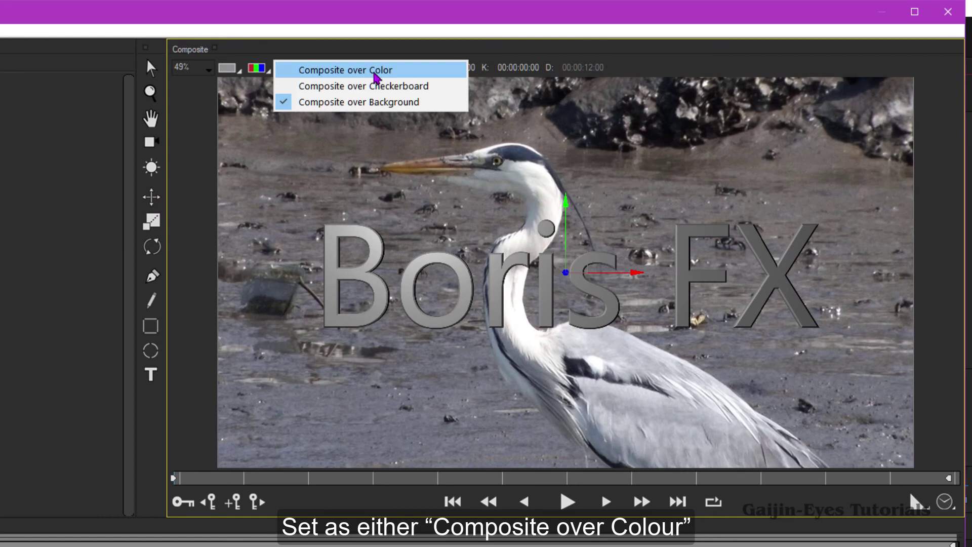
left_click(377, 76)
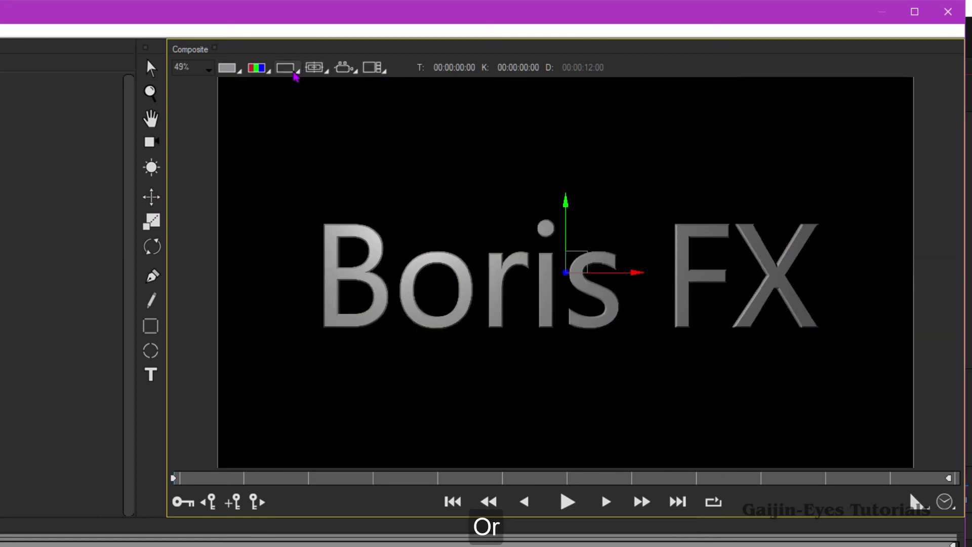
left_click(295, 75)
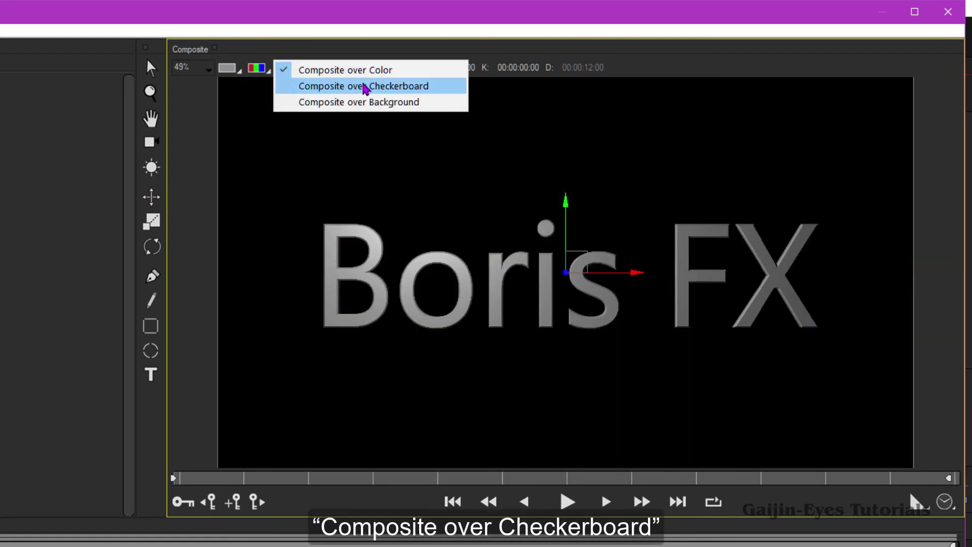
left_click(366, 87)
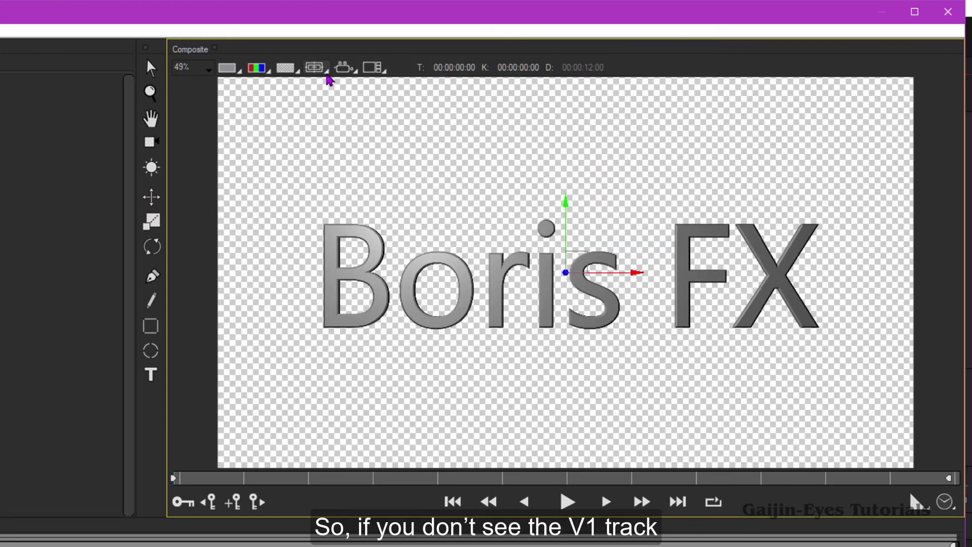
left_click(291, 73)
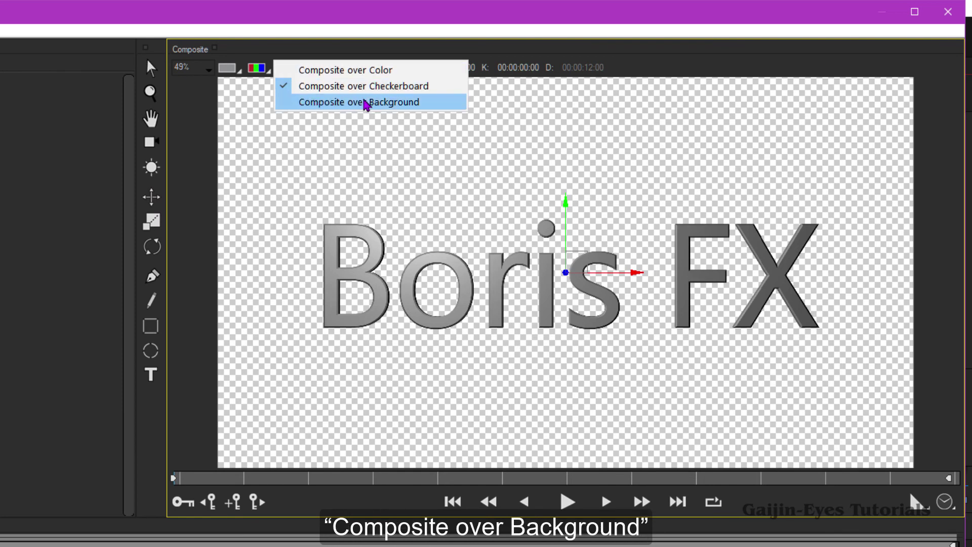
left_click(437, 107)
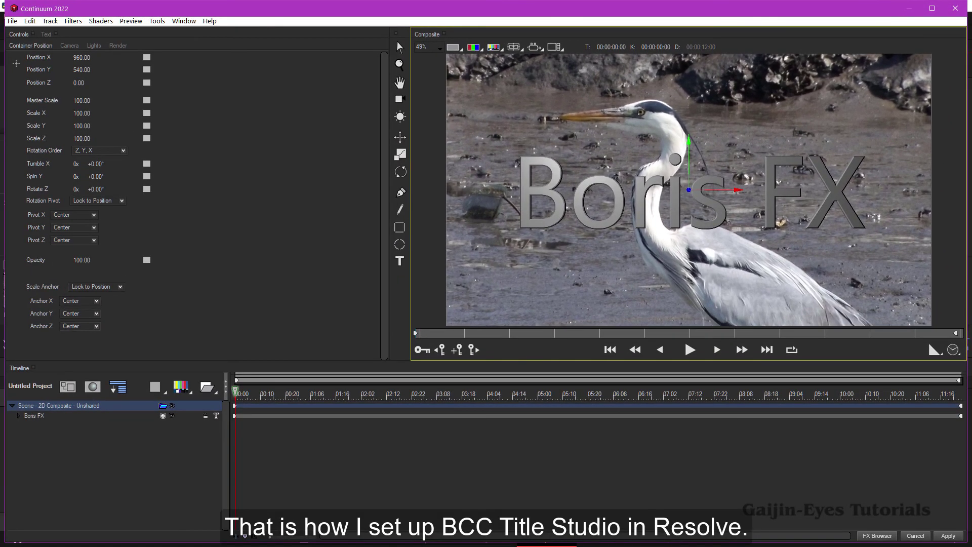